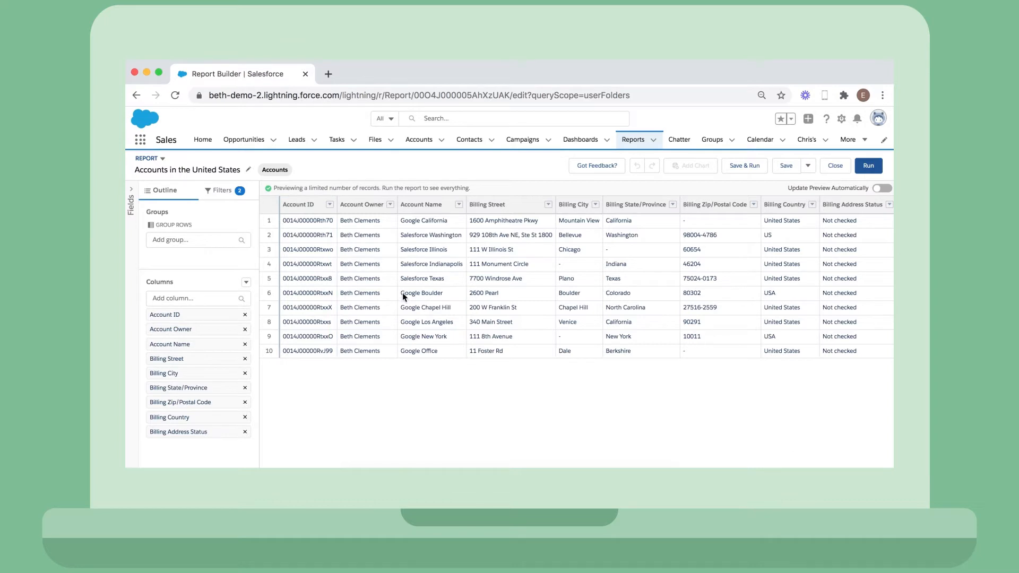
Show the report's filters, then bring up the report's save options
click(231, 195)
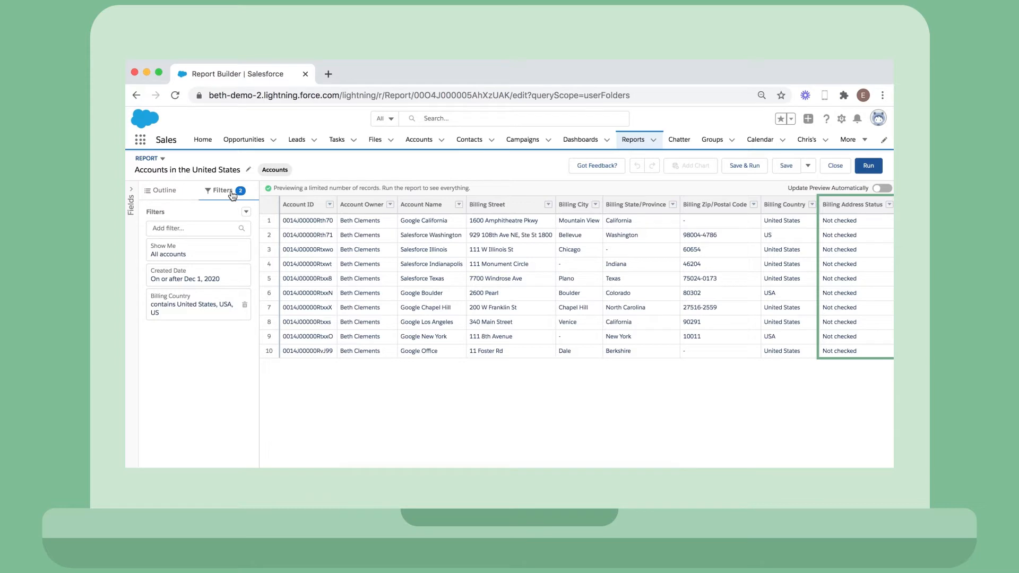
click(809, 166)
Save the 'Accounts in the United States' report as a copy in the AddressTools folder
click(816, 182)
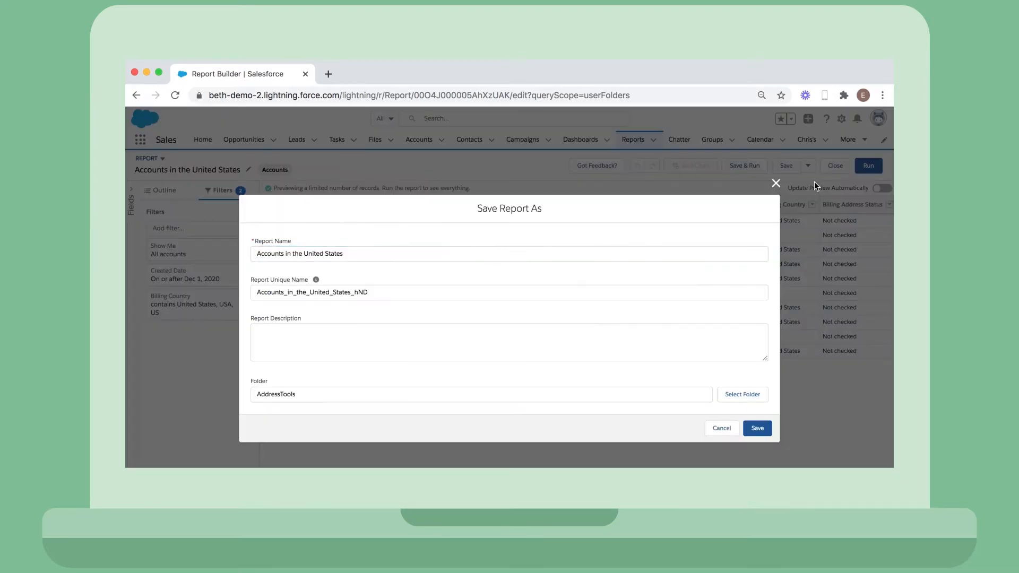
click(761, 395)
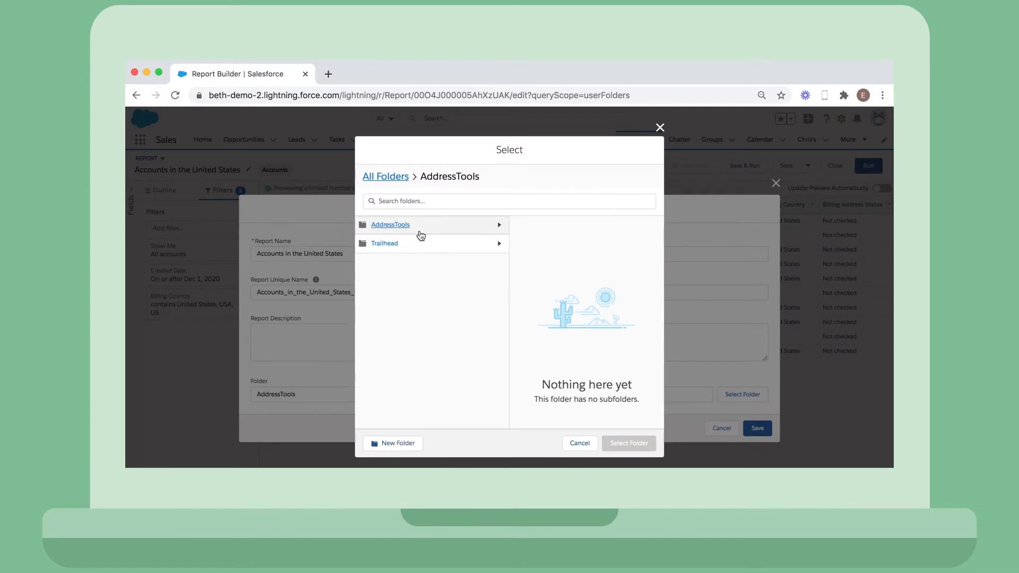
click(420, 231)
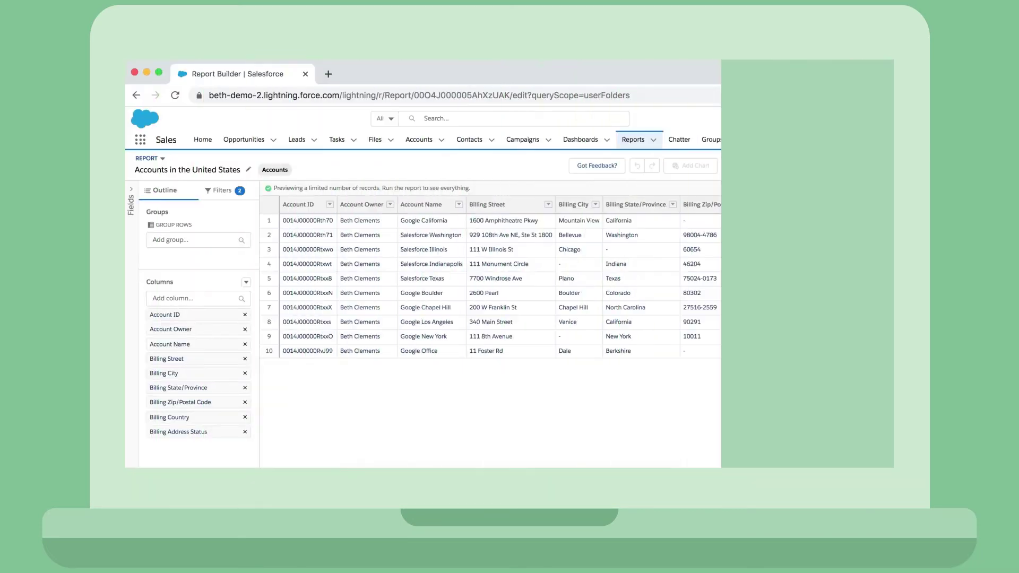
From the App Launcher, reach Scheduled Address Verification and add an Account BillingCountry row
click(142, 142)
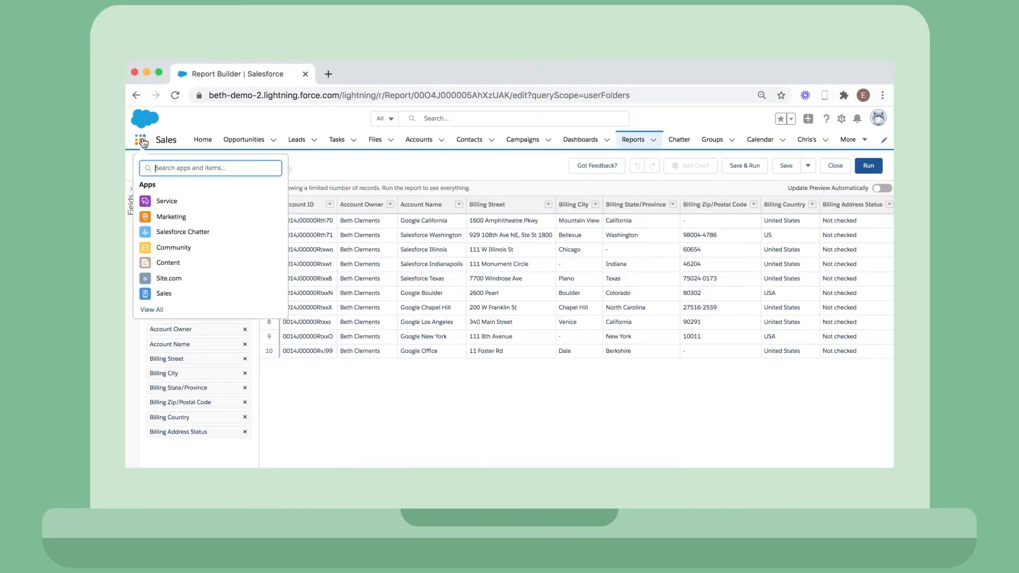
text(sch)
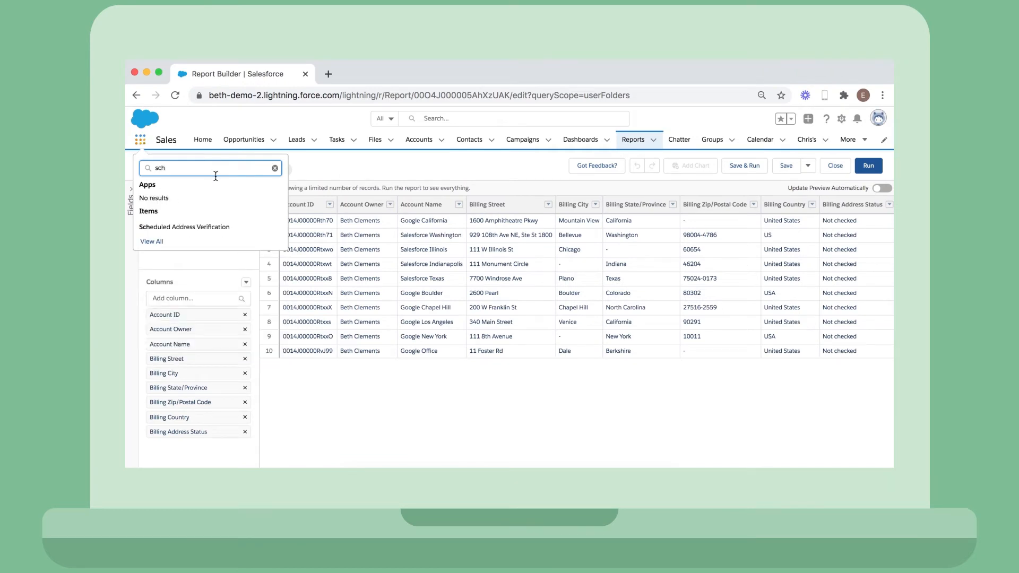
click(252, 227)
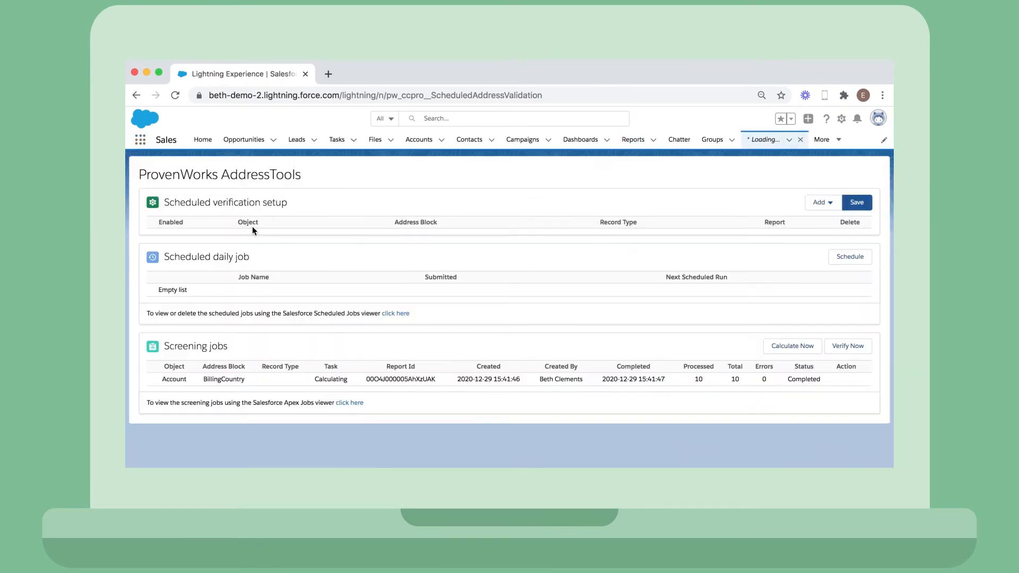
click(833, 203)
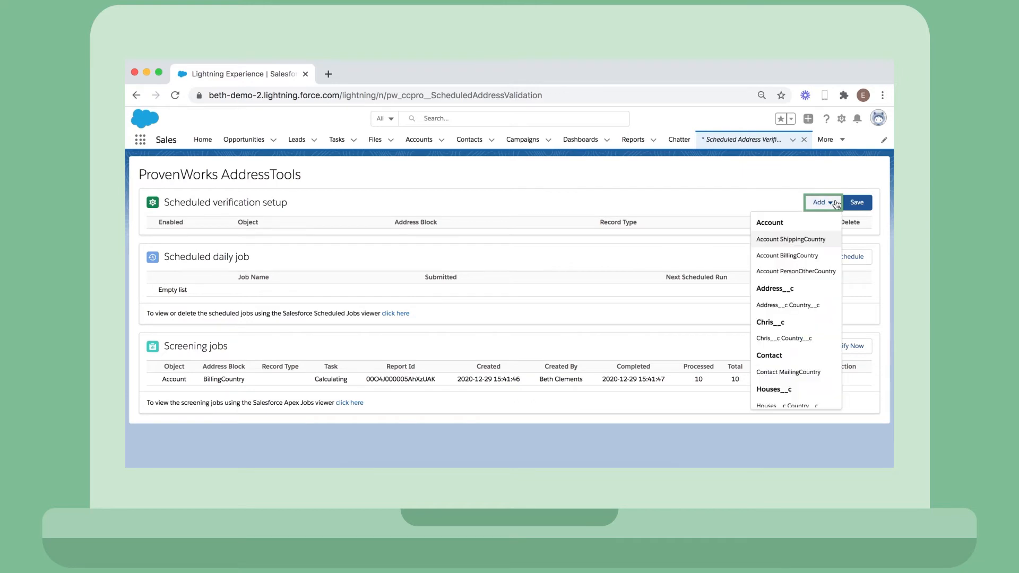
click(824, 257)
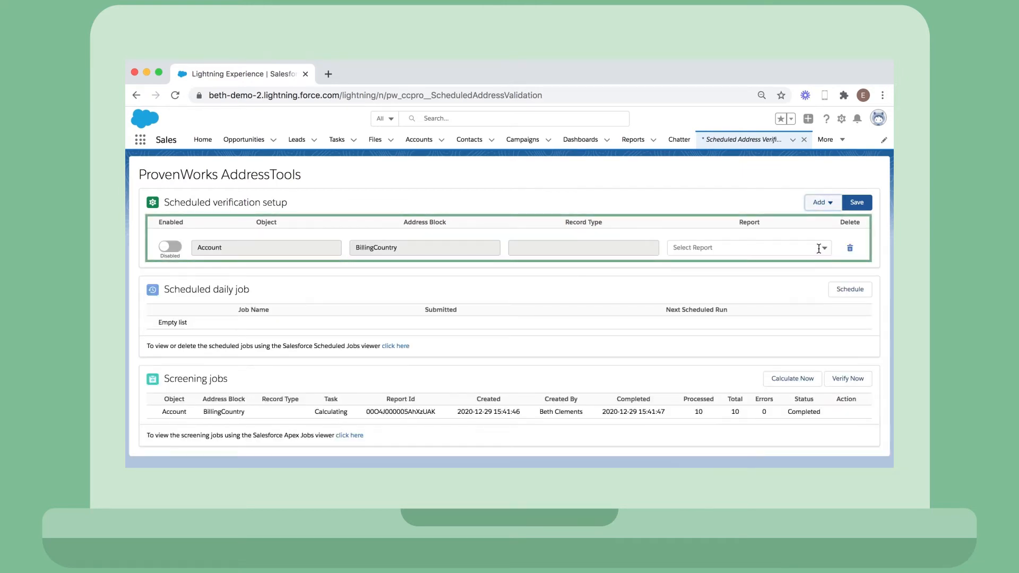
Attach the 'Accounts in the United States' report, enable the row, save it and recalculate addresses
click(821, 248)
click(819, 268)
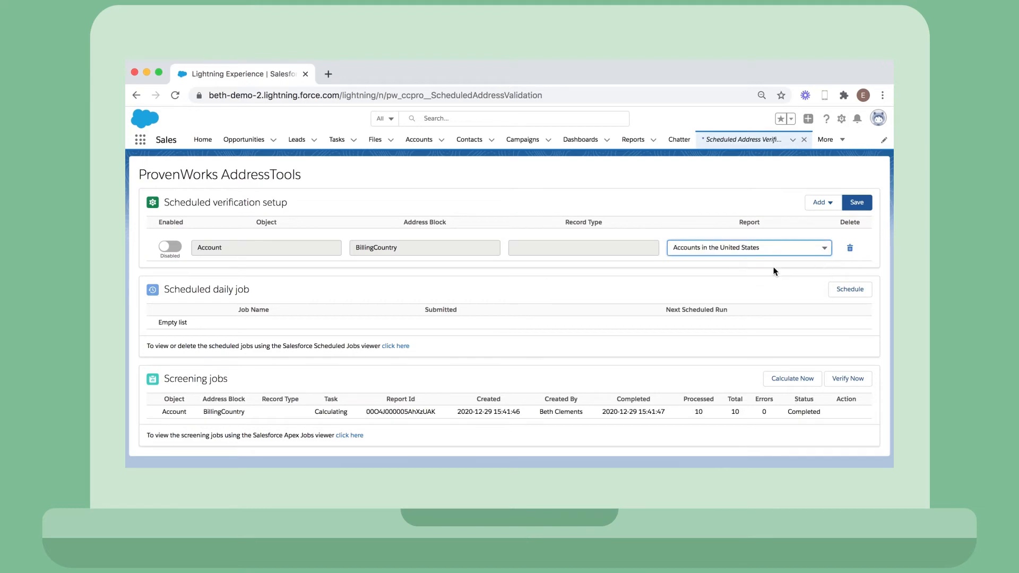
click(169, 247)
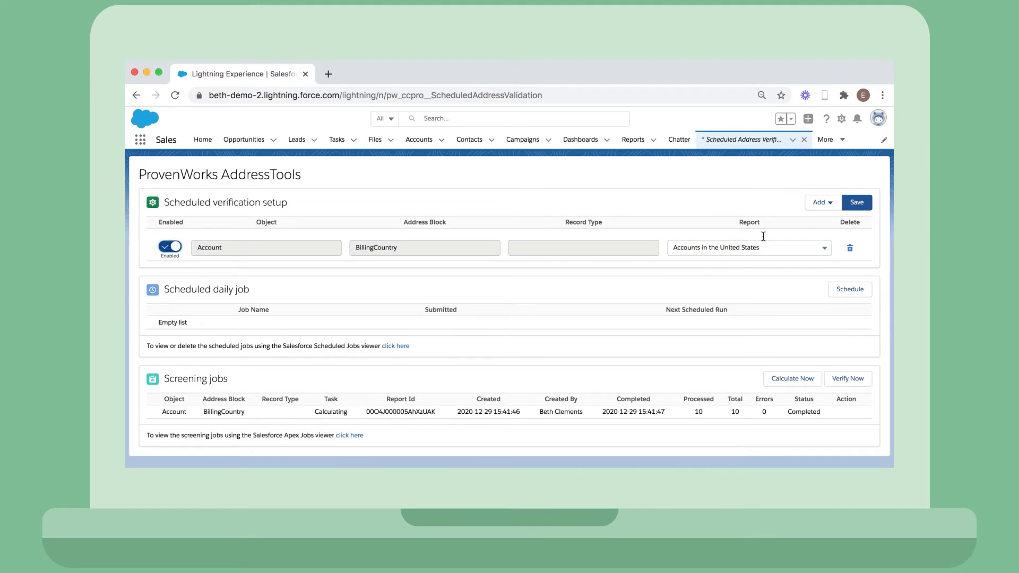
click(858, 204)
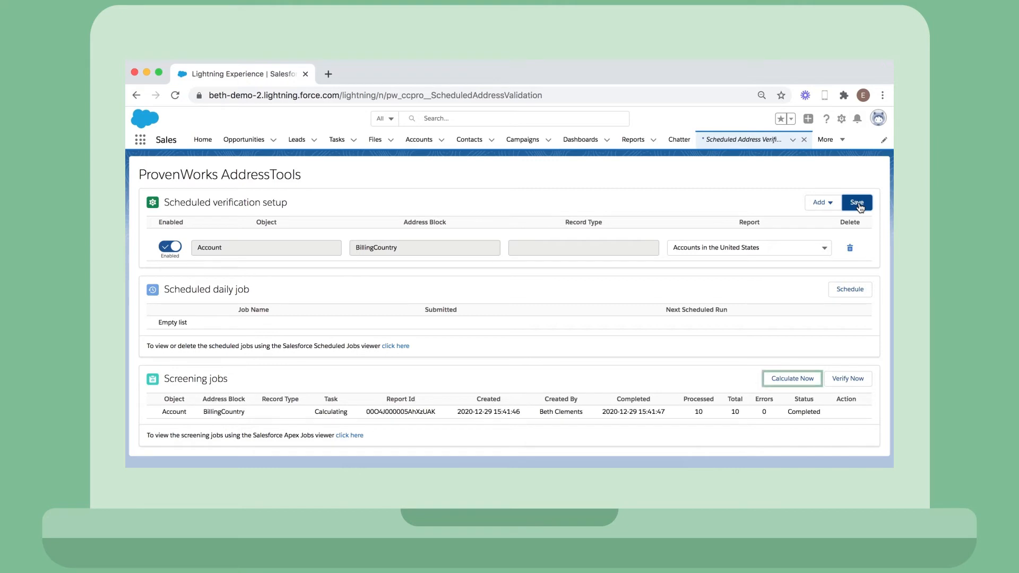
click(797, 382)
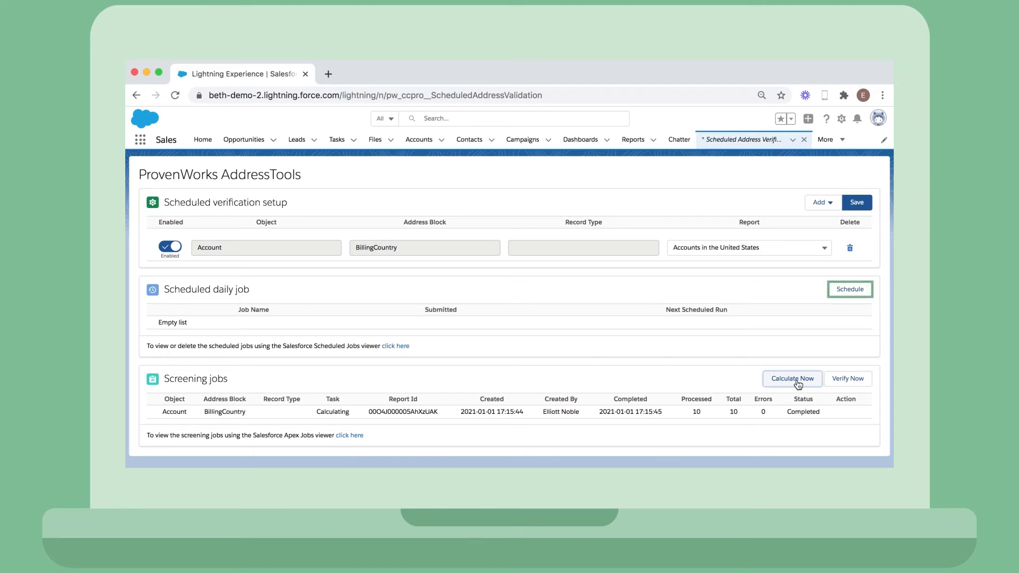
Enable the daily batch verification job with a scheduled time of 1:00 AM
click(862, 293)
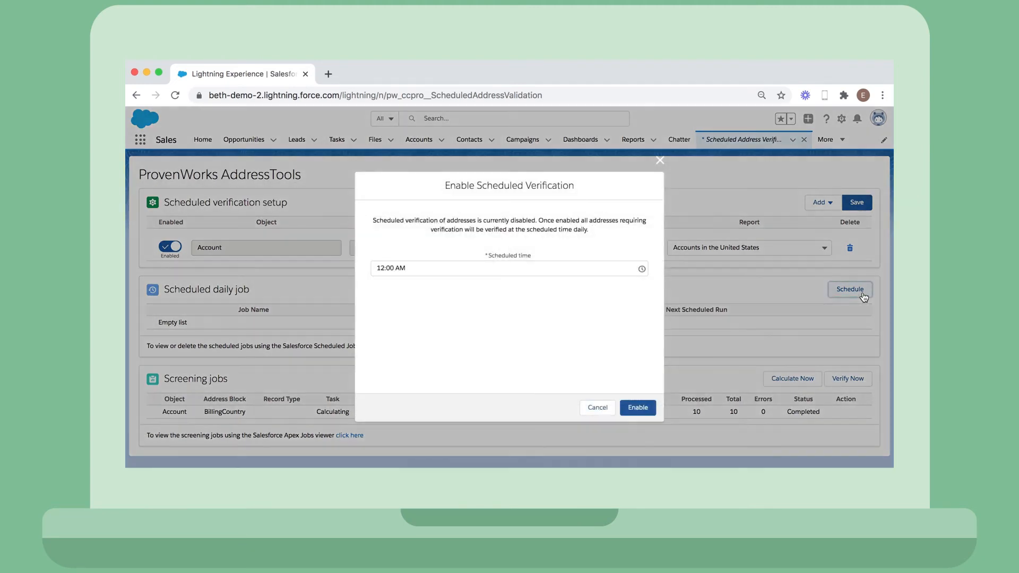
click(625, 271)
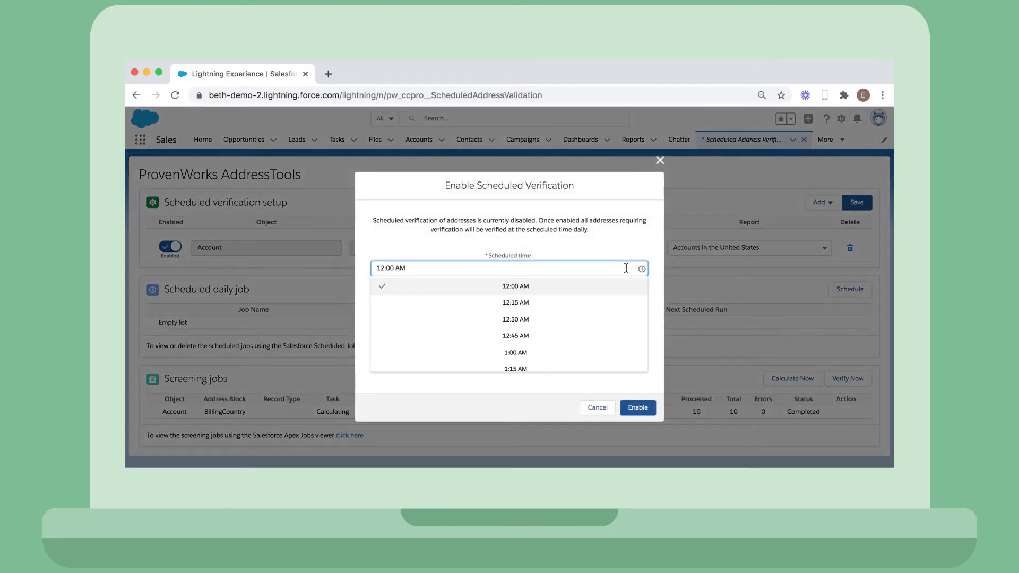
click(621, 353)
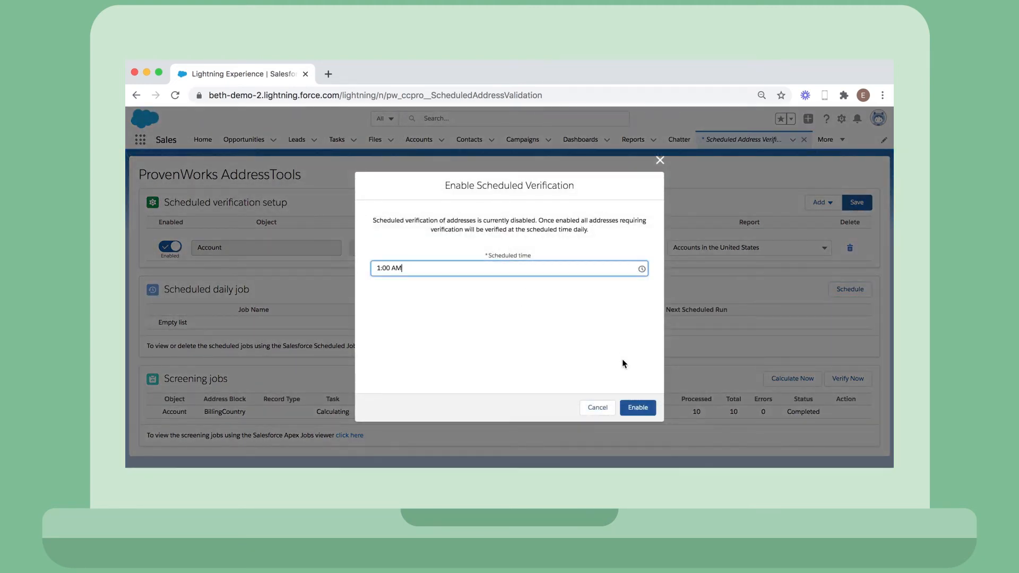
click(649, 411)
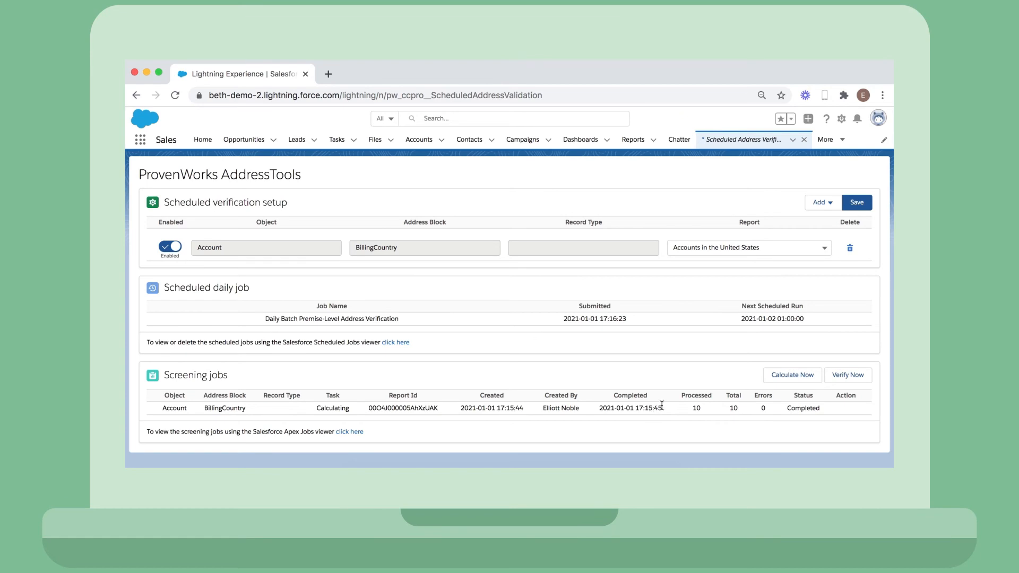
Run Verify Now on all Not Checked addresses and confirm with Ok
click(859, 378)
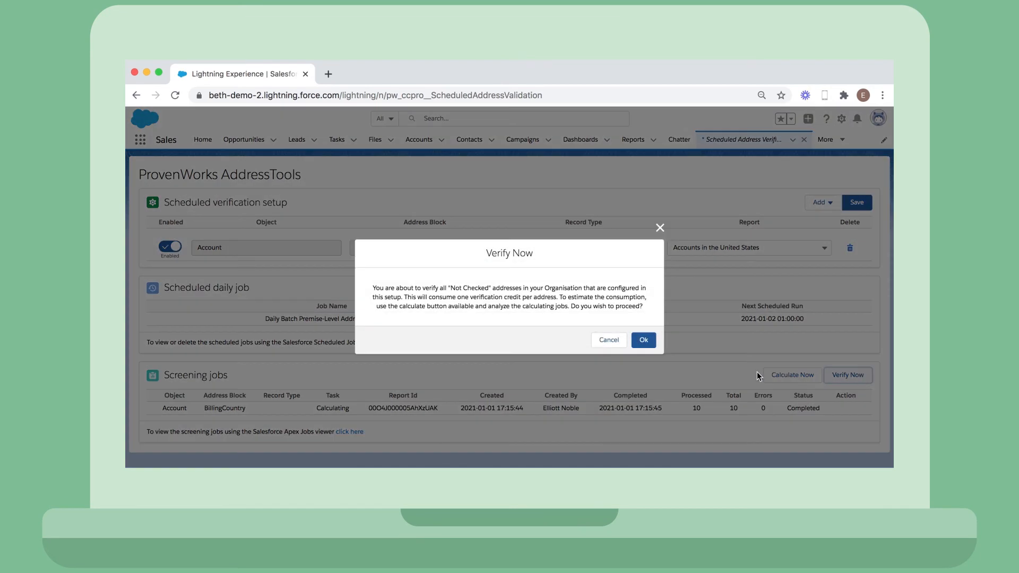
click(643, 340)
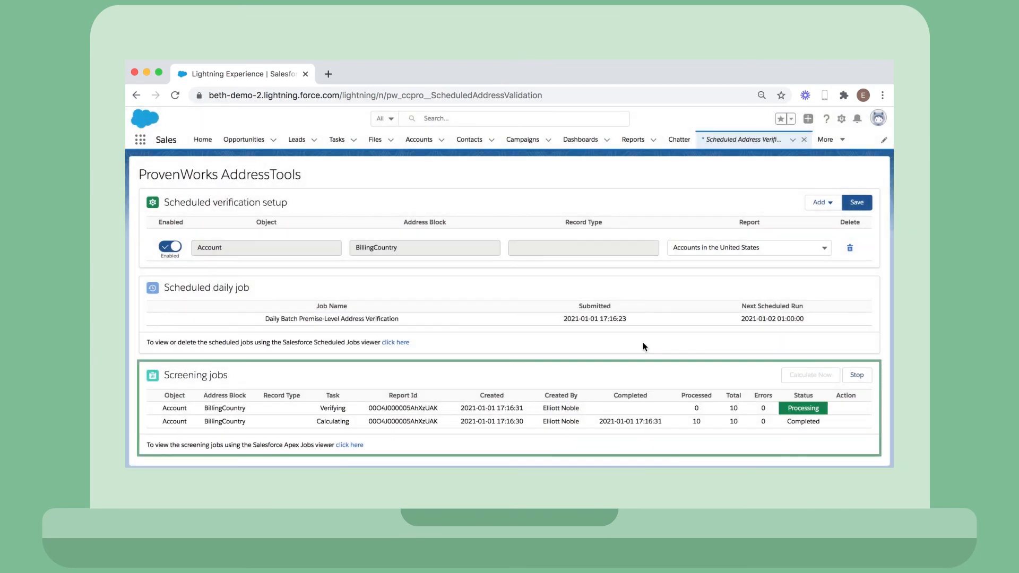